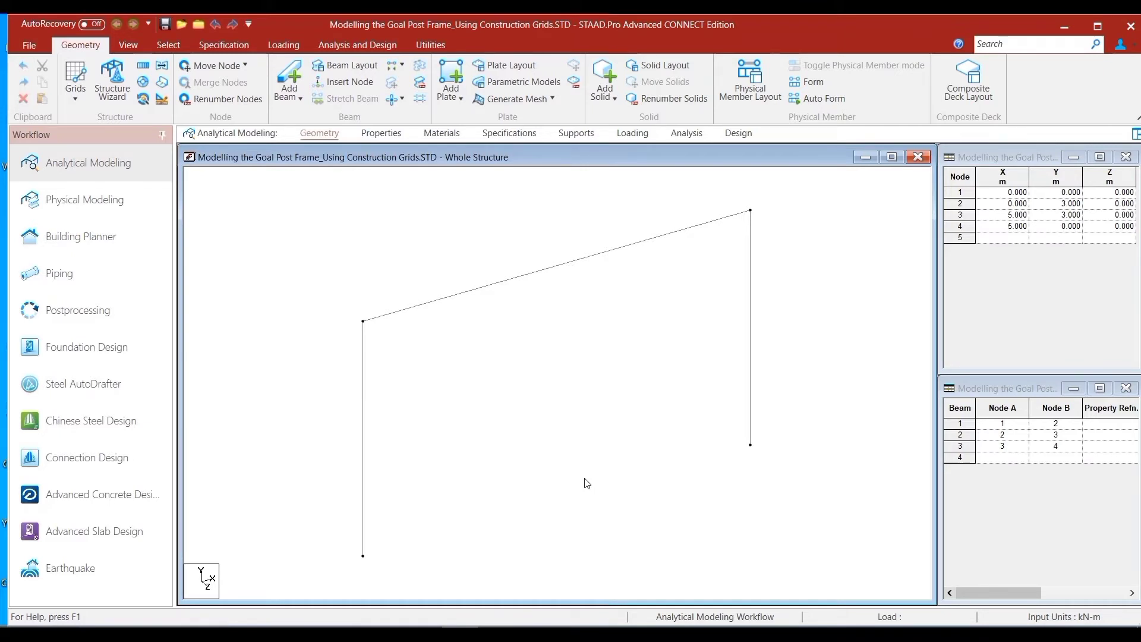
Turn on the Beam Orientation labels for the goal post frame in the diagram label settings and apply them
right_click(620, 343)
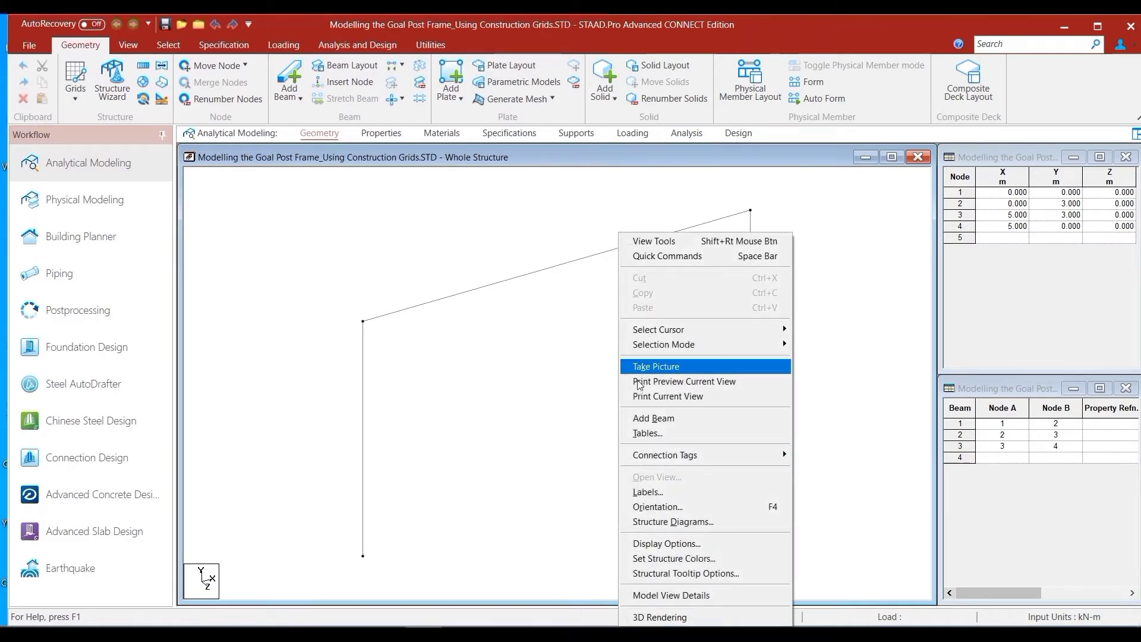
left_click(673, 490)
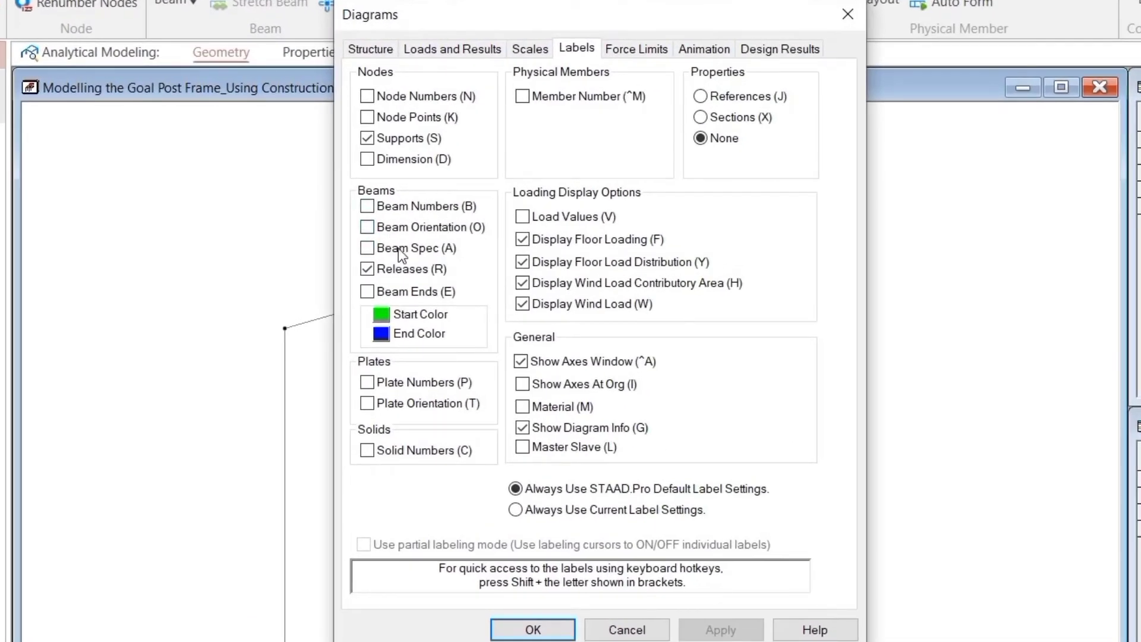
left_click(369, 228)
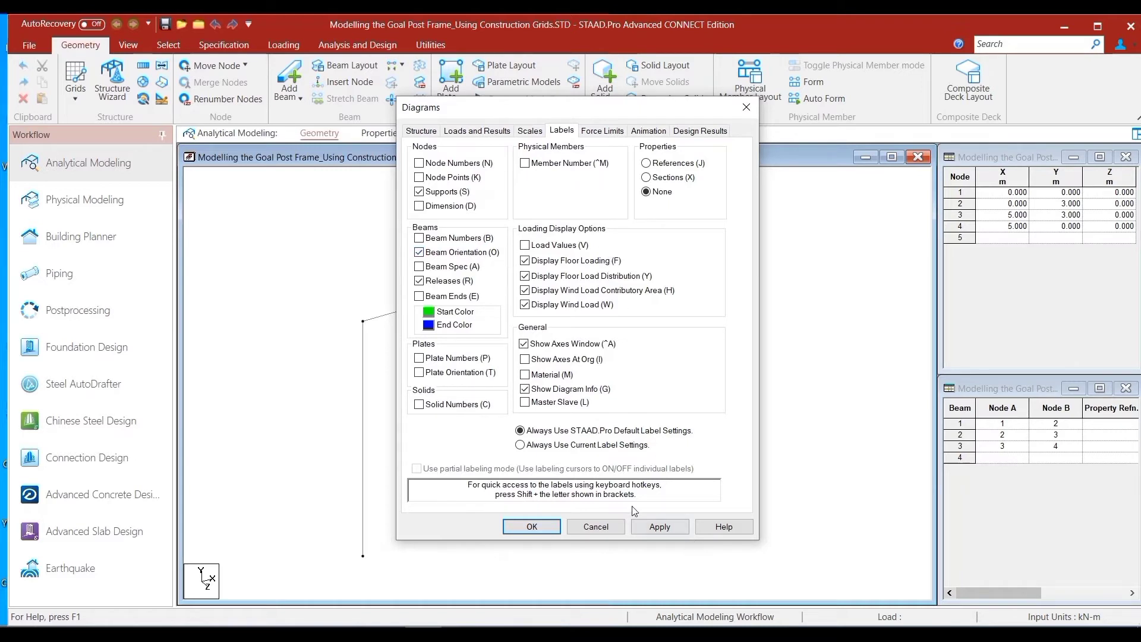
left_click(659, 527)
left_click(532, 527)
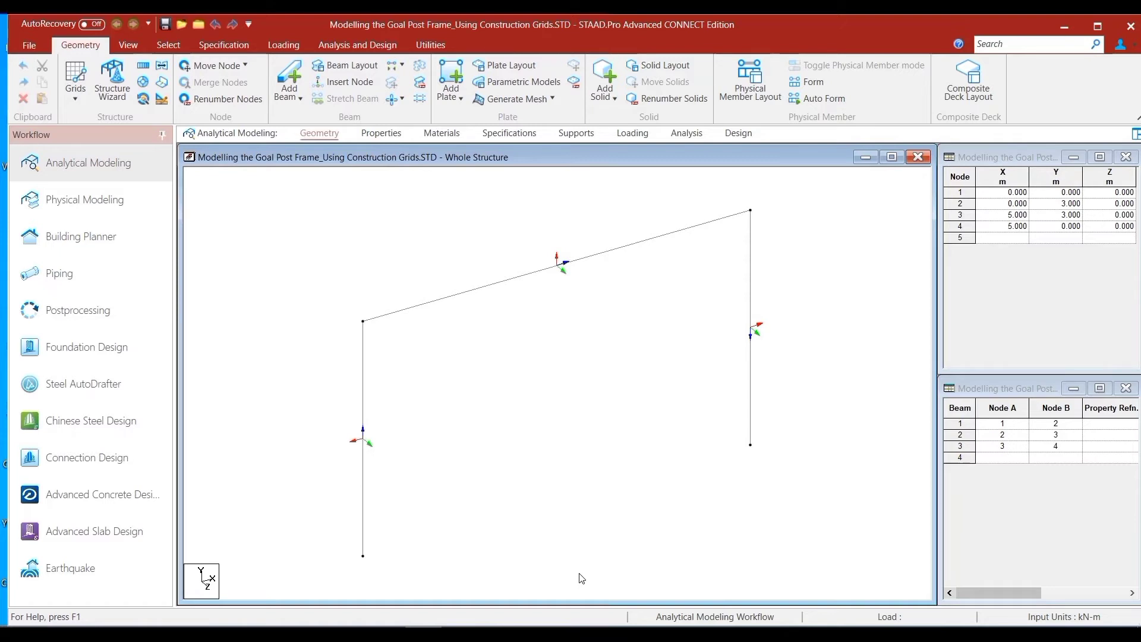
Display the beam numbers and node numbers on the frame, and activate the Beams table
key("shift+b")
key("shift+n")
left_click(1015, 387)
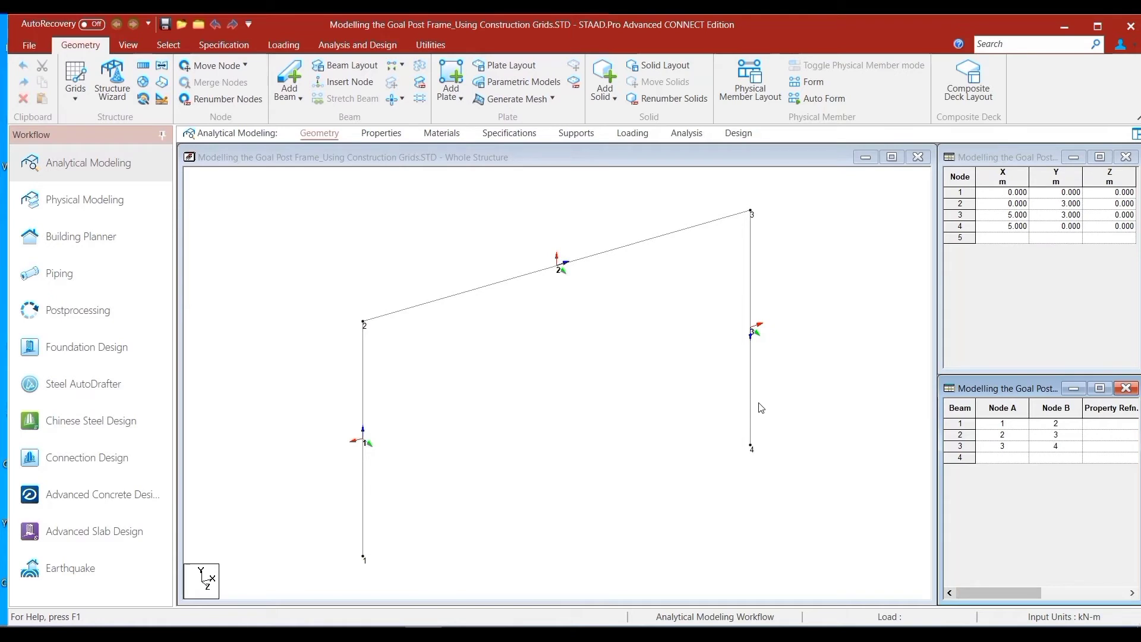
Toggle the beam orientation axes off and back on in the whole structure view
key("shift+o")
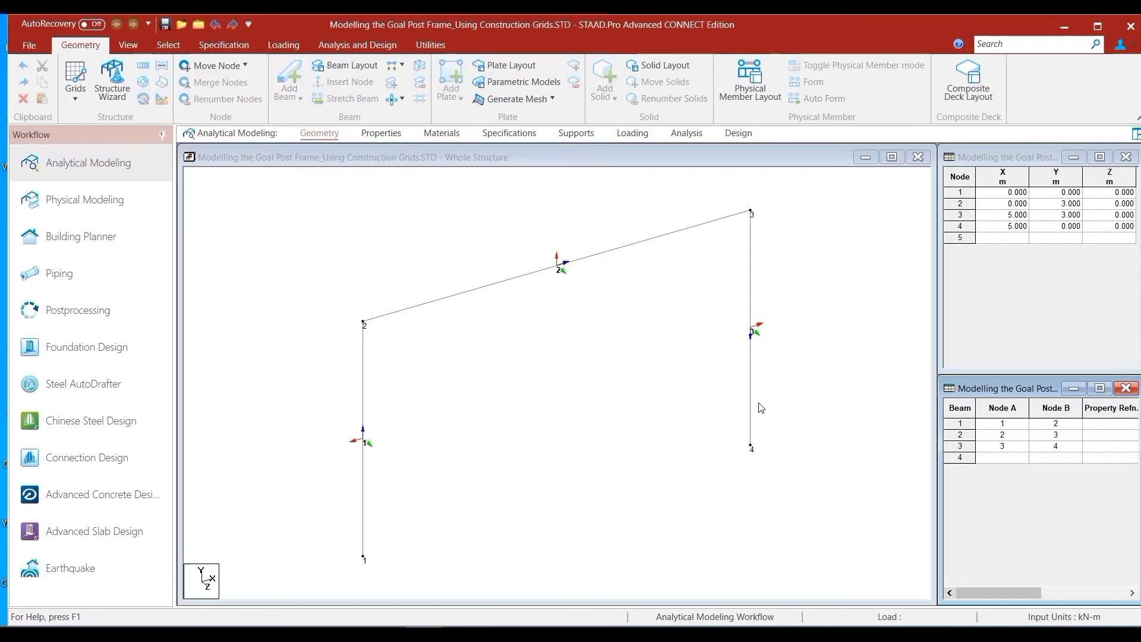
left_click(660, 381)
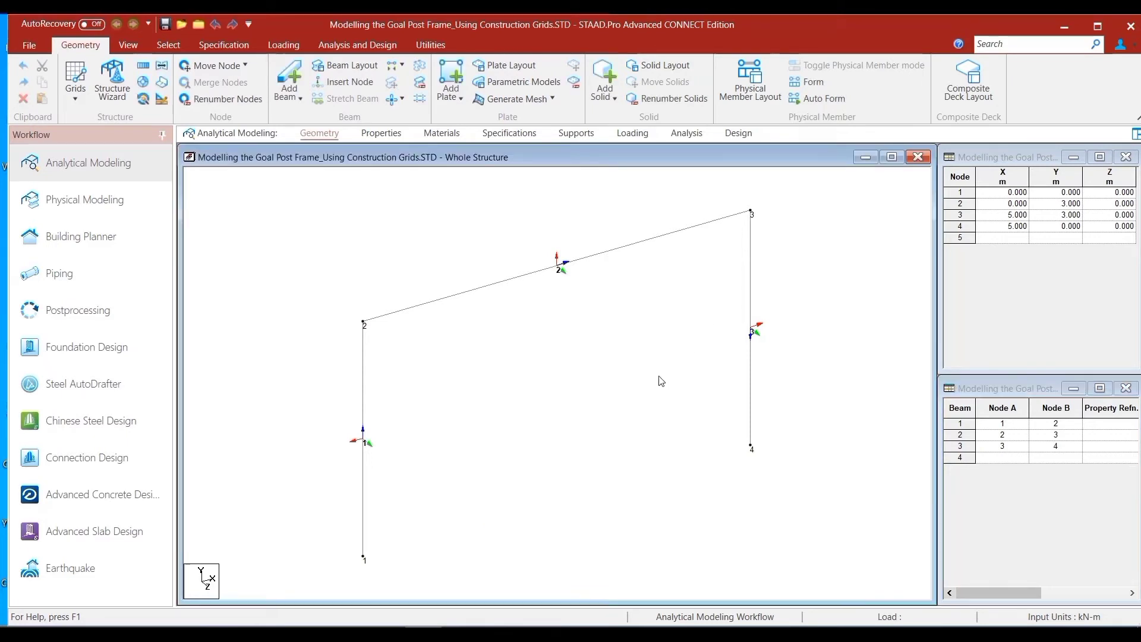
key("shift+o")
key("shift+o")
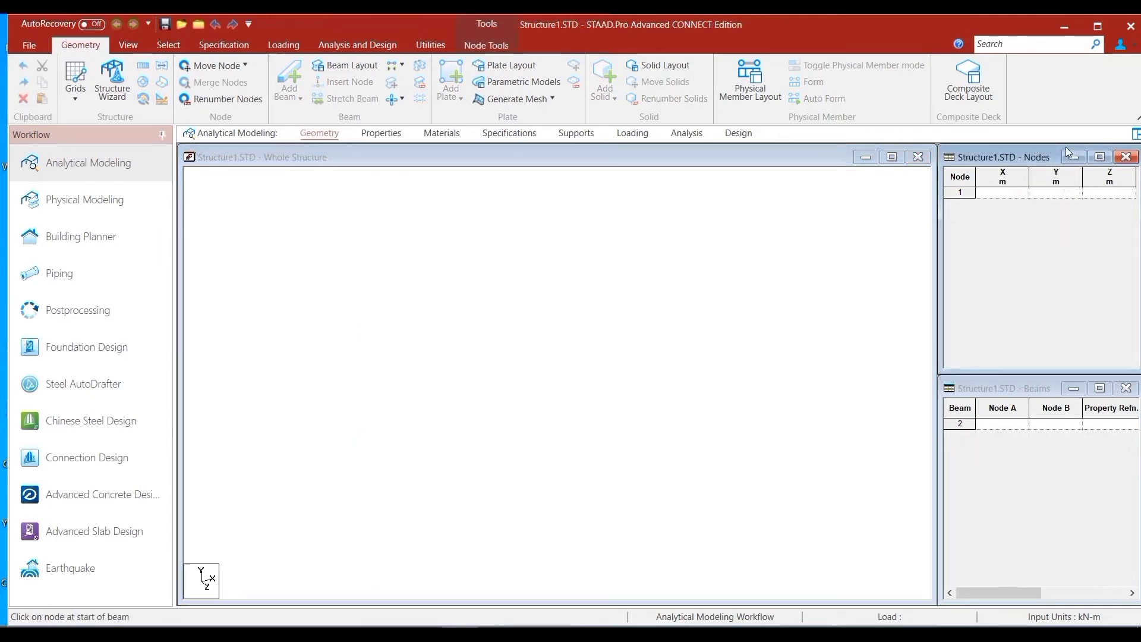
Define two nodes in the Structure1 node table at coordinates (0, 0, 0) and (5, 0, 0) m
left_click(1022, 193)
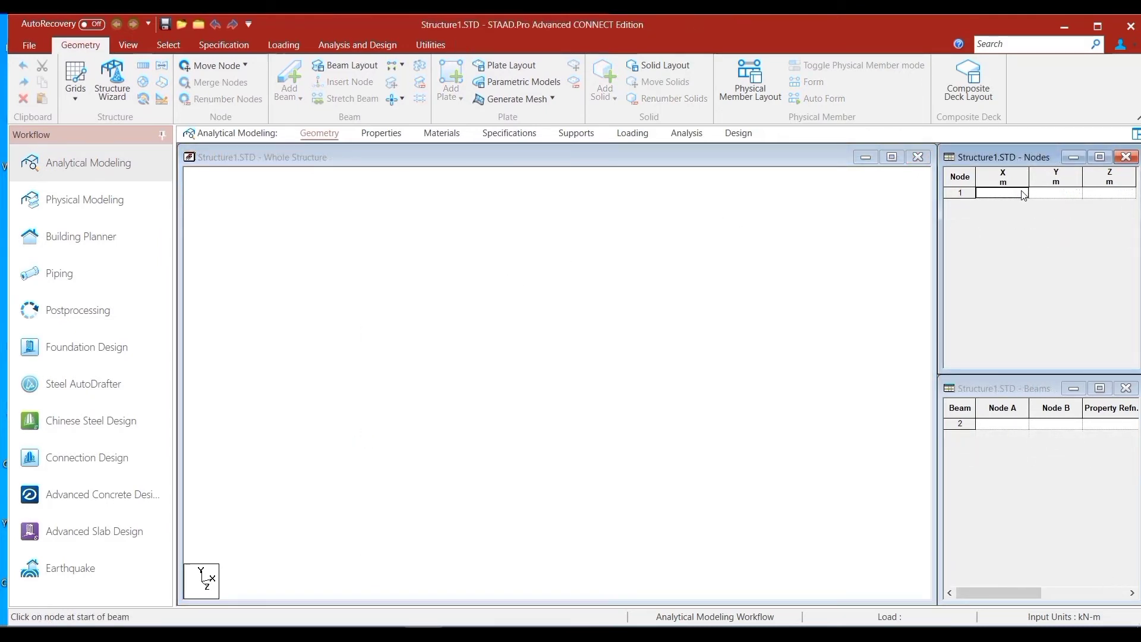
type("0")
key("Tab")
key("Tab")
key("Tab")
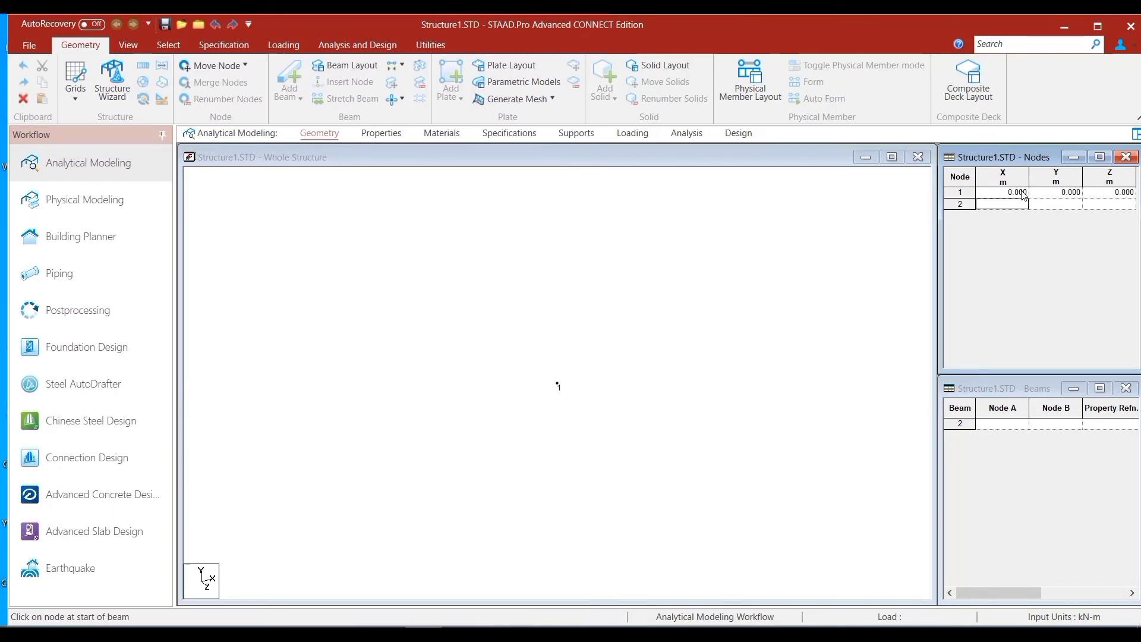
type("5")
key("Tab")
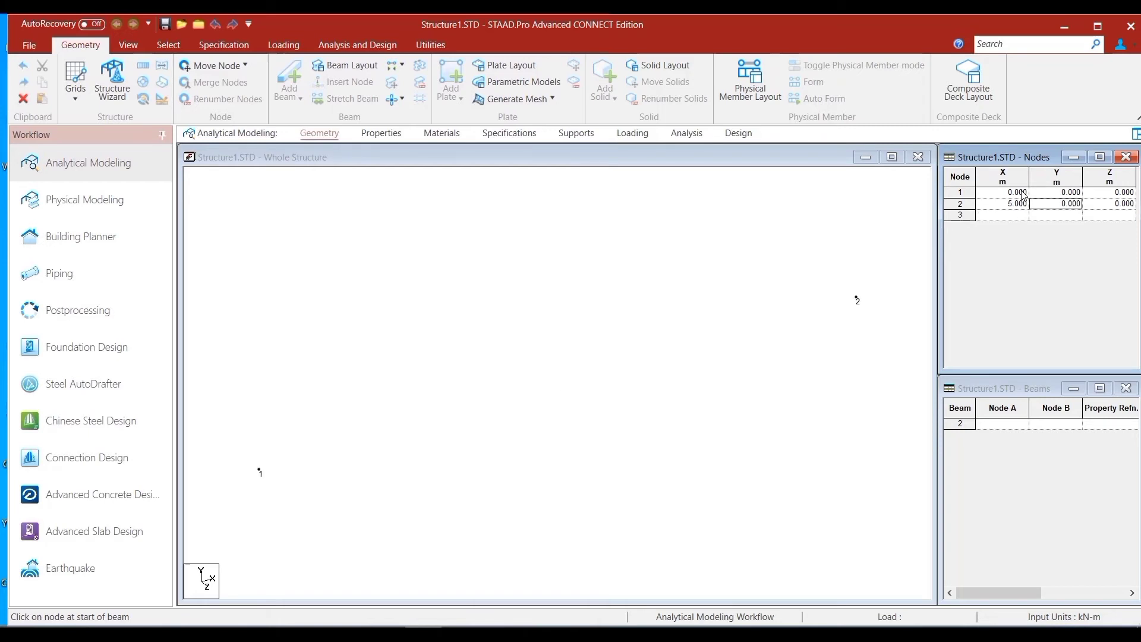
key("Tab")
key("Tab")
Draw a beam from node 1 to node 2 and display its beam orientation axes
left_click(660, 331)
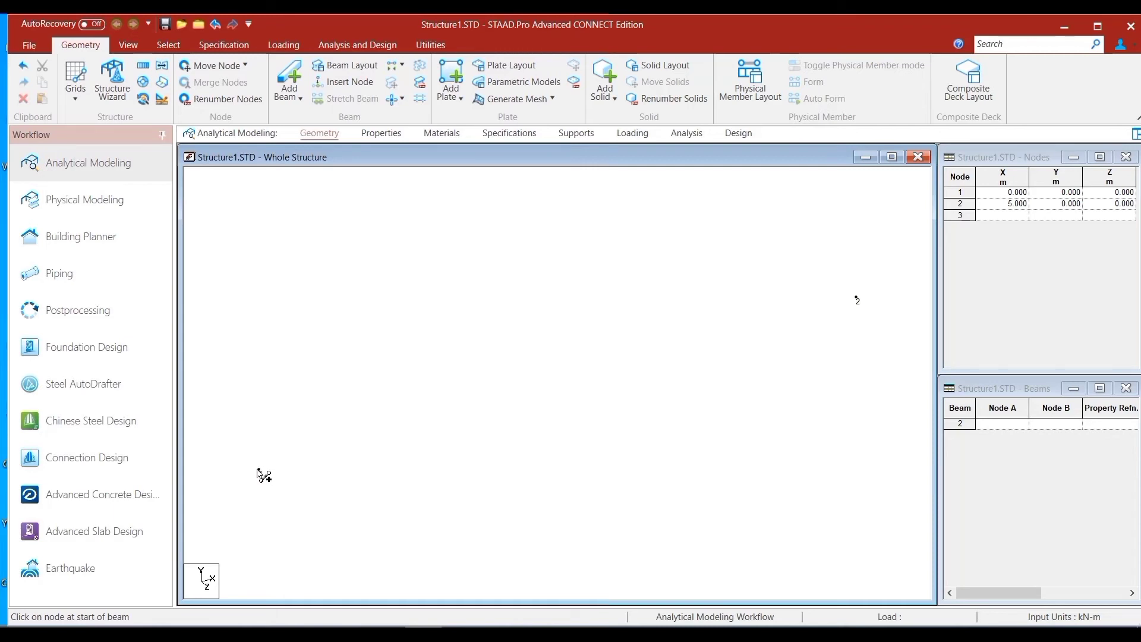
left_click_drag(259, 470, 856, 301)
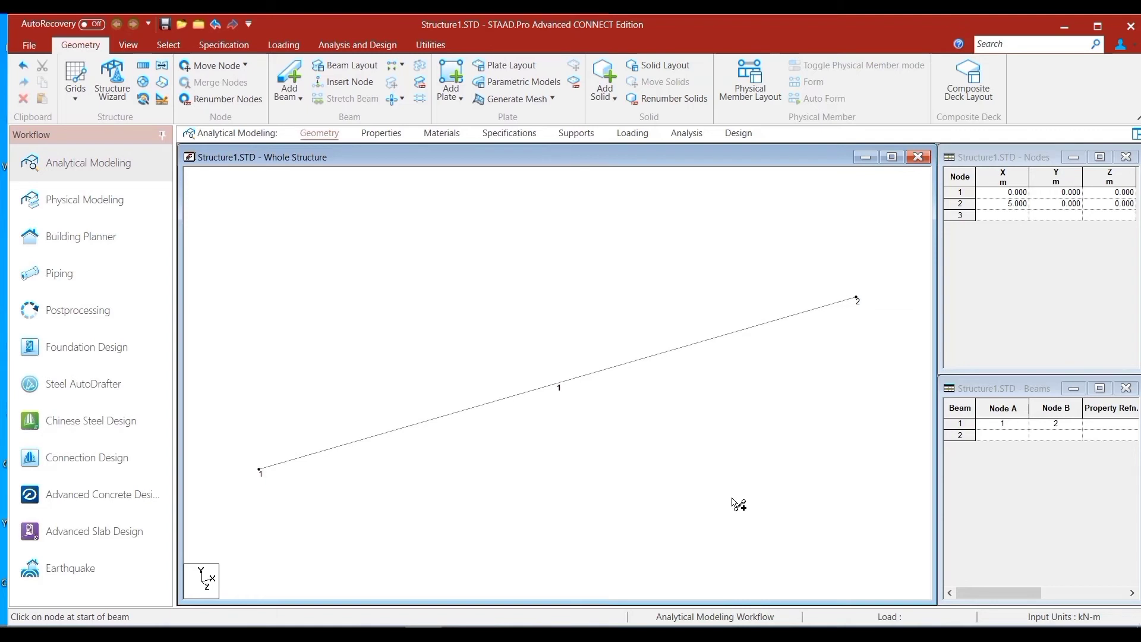
key("shift+o")
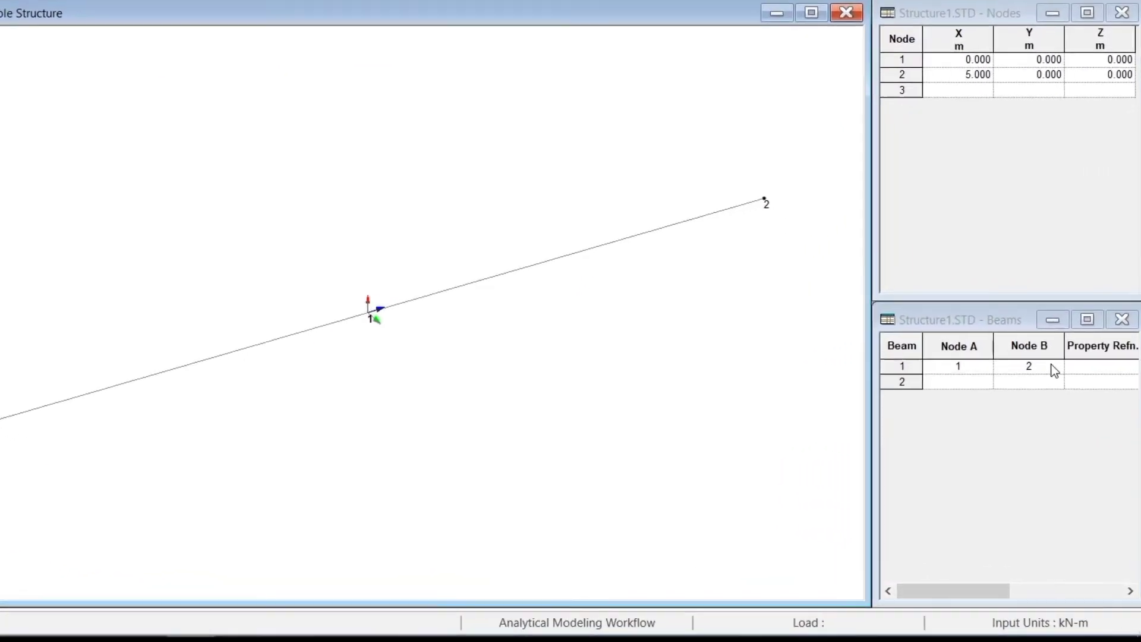
Reverse beam 1's direction in the Beams table by setting Node B to 1 and Node A to 2
left_click(1062, 395)
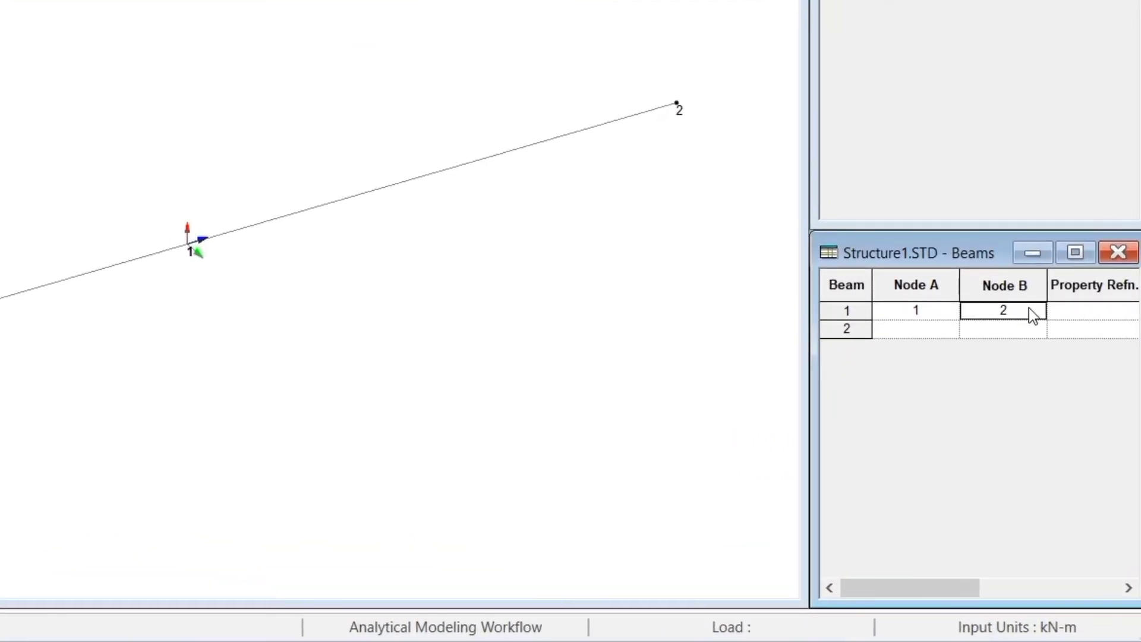
type("1")
left_click(920, 311)
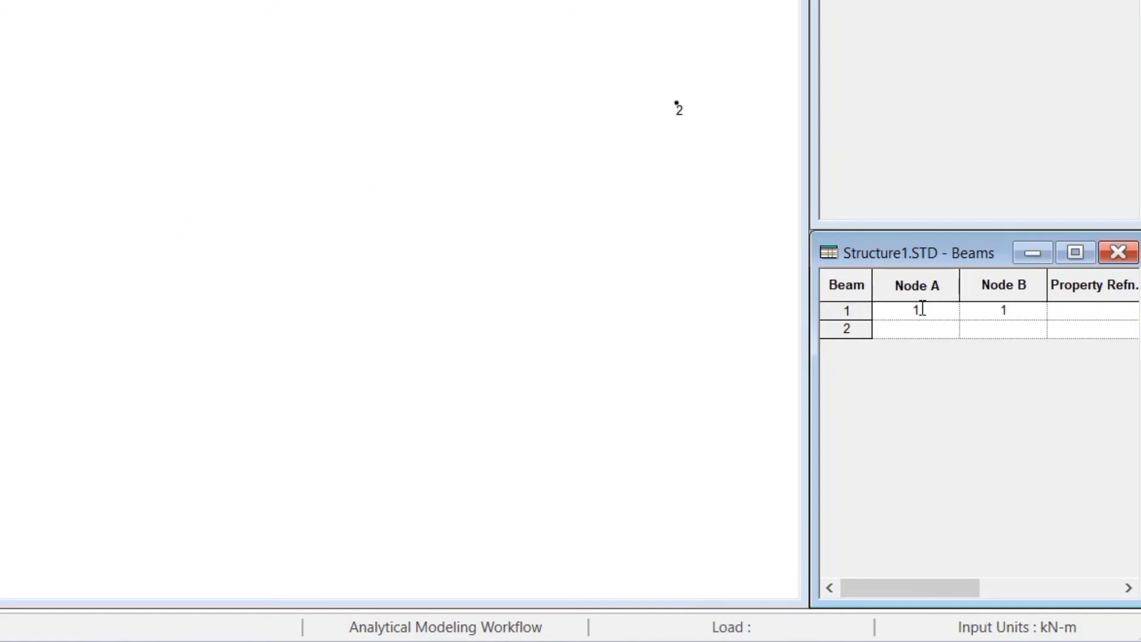
double_click(916, 310)
type("2")
left_click(929, 331)
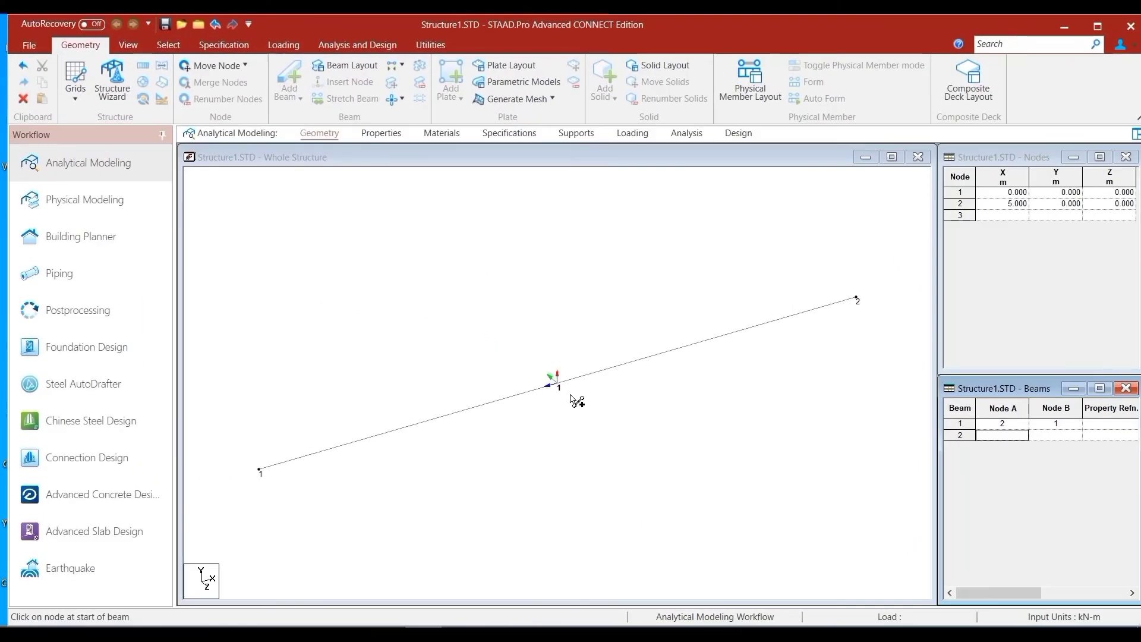